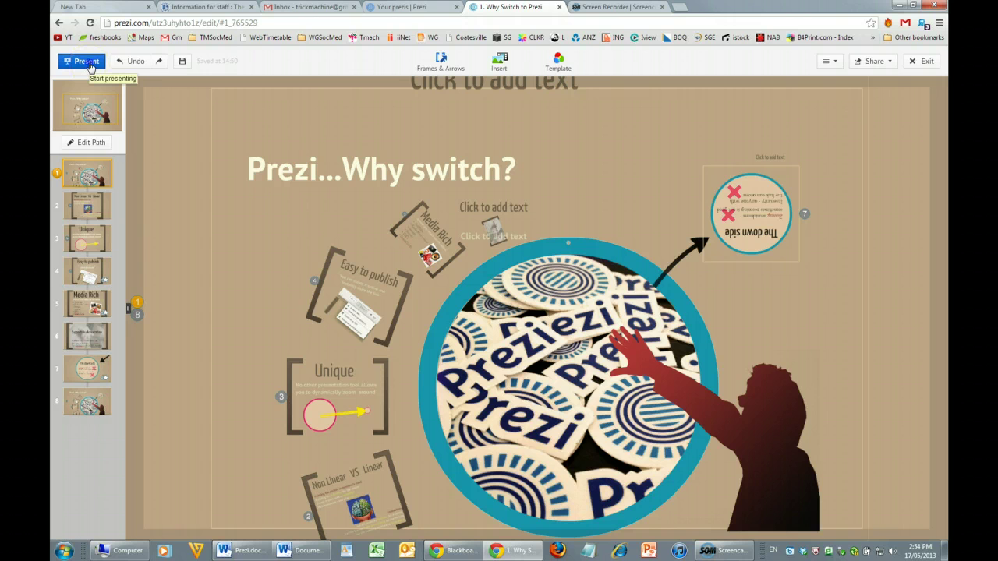
# - Preview the prezi in full-screen presentation mode and return to editing
pyautogui.click(85, 61)
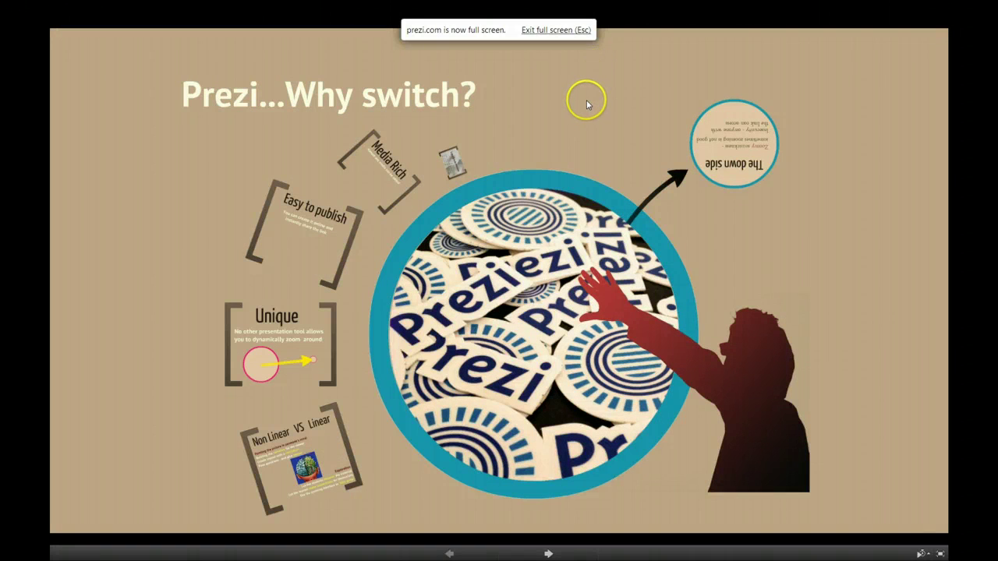
pyautogui.press('Escape')
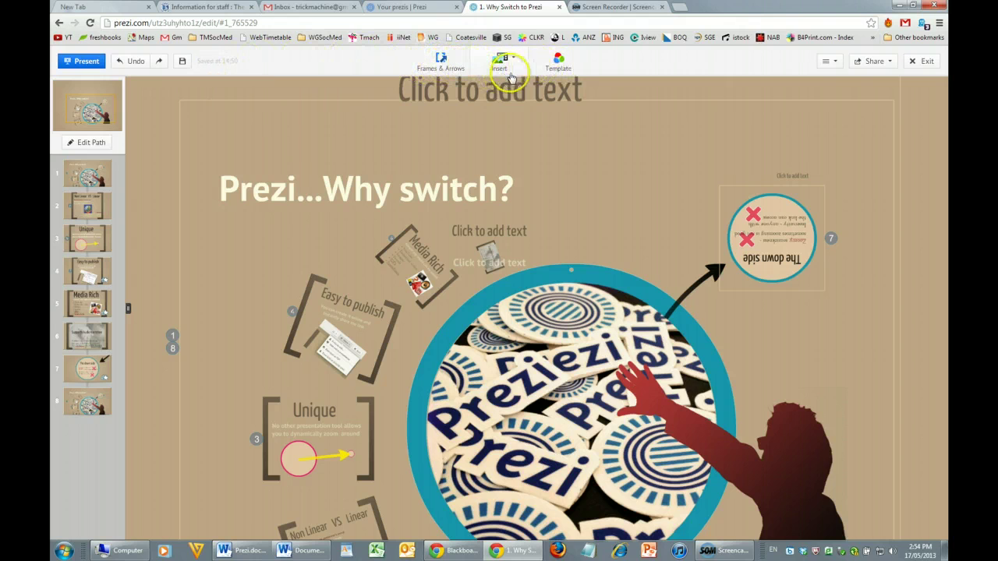
# - Examine the frame and arrow options and the symbols and shapes available for insertion, without choosing any
pyautogui.click(455, 61)
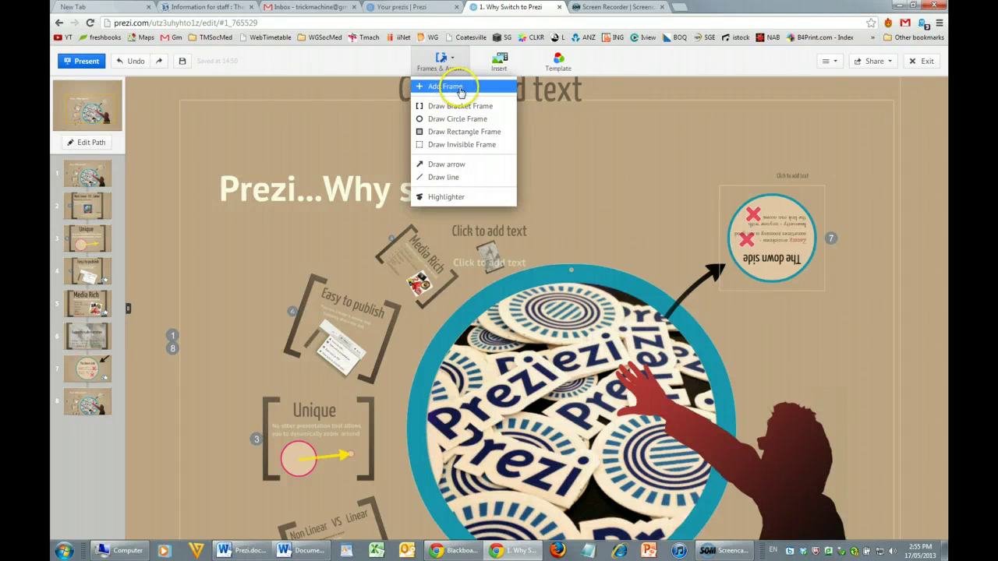
pyautogui.click(514, 68)
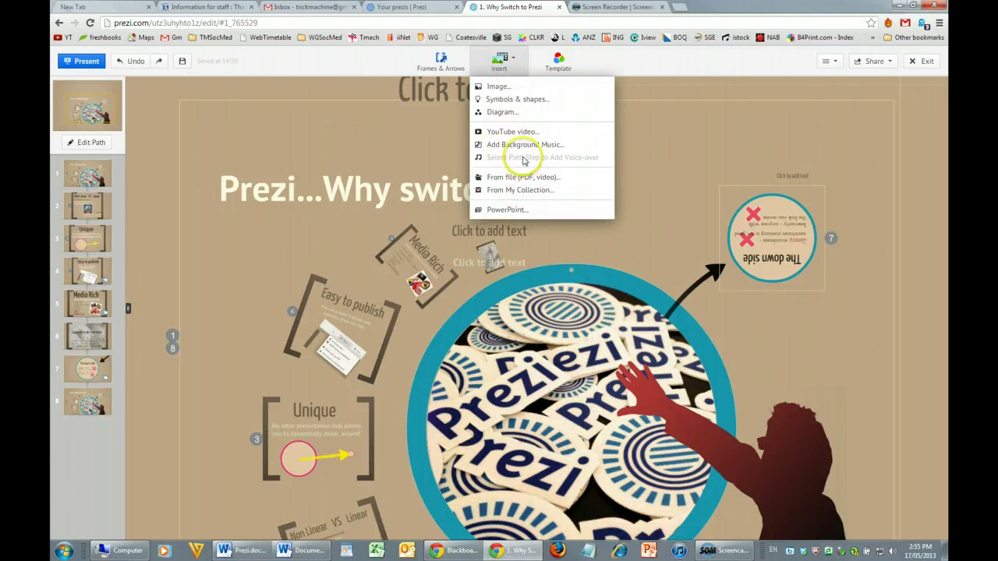
pyautogui.click(502, 99)
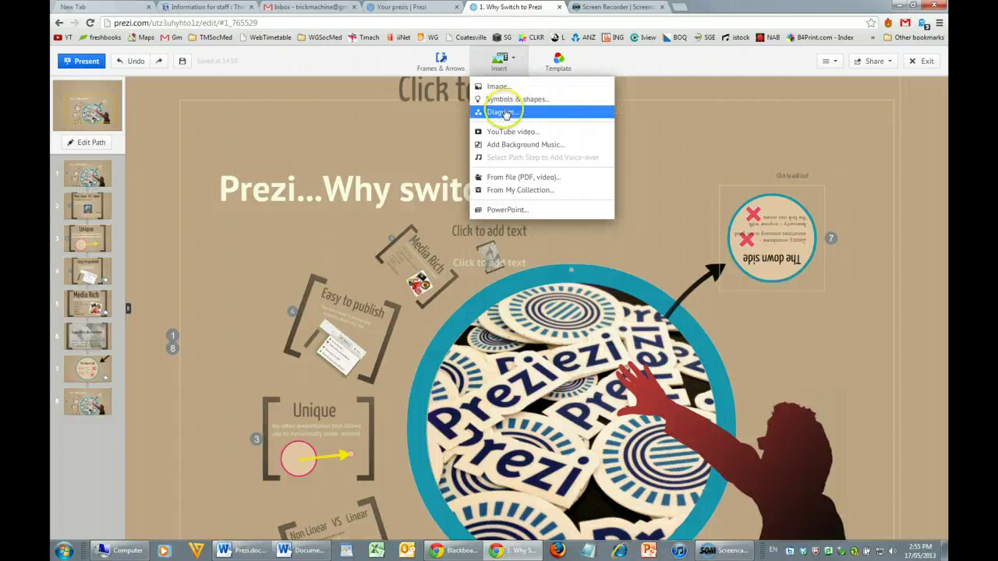
pyautogui.click(511, 101)
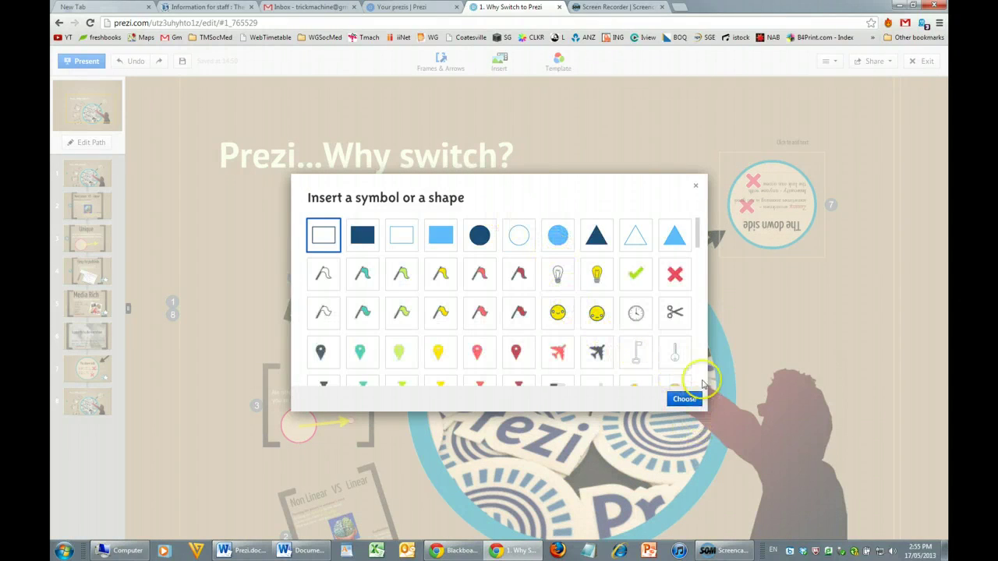
pyautogui.click(695, 185)
# - View the diagram layouts available for insertion and leave without choosing one
pyautogui.click(508, 68)
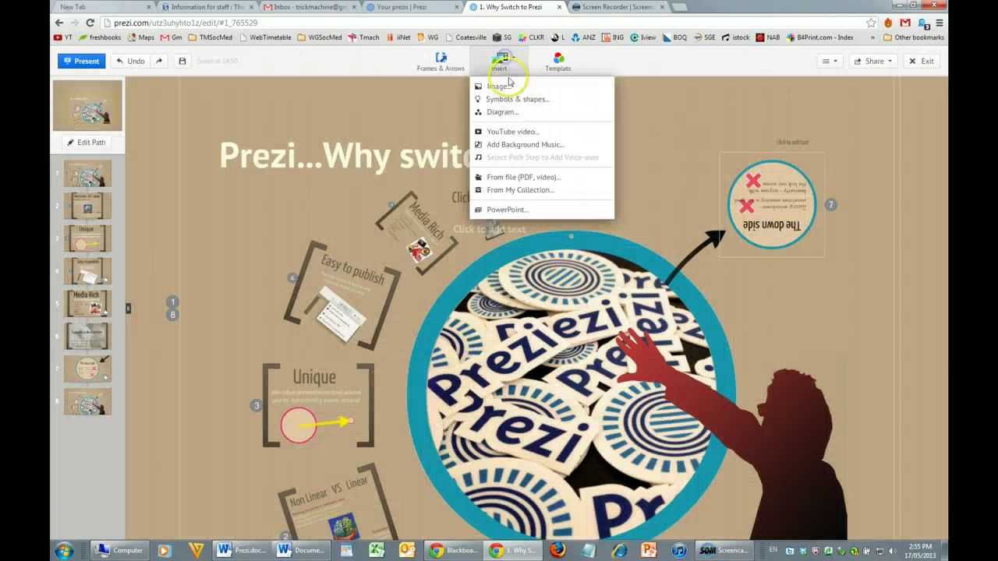
pyautogui.click(507, 109)
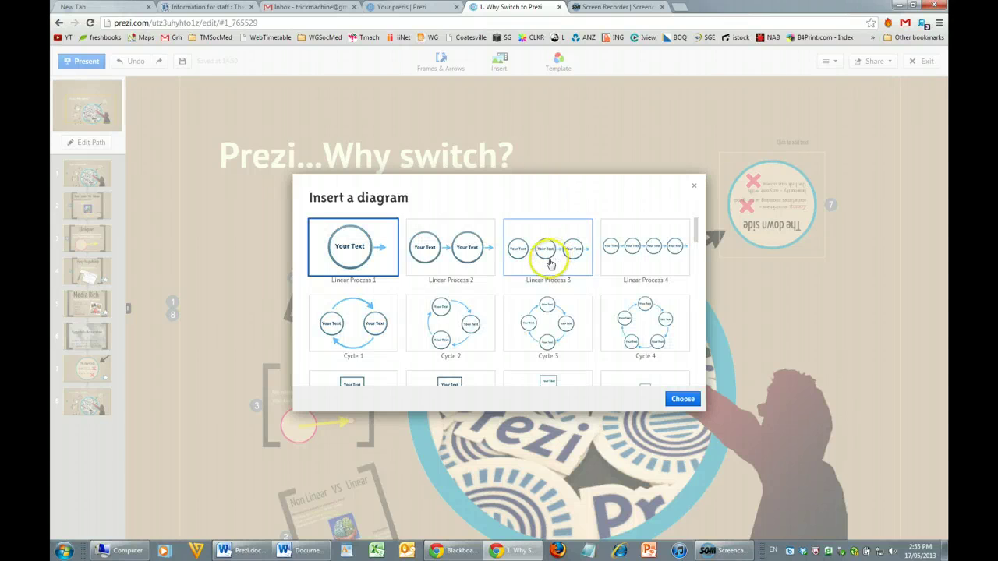
pyautogui.click(694, 188)
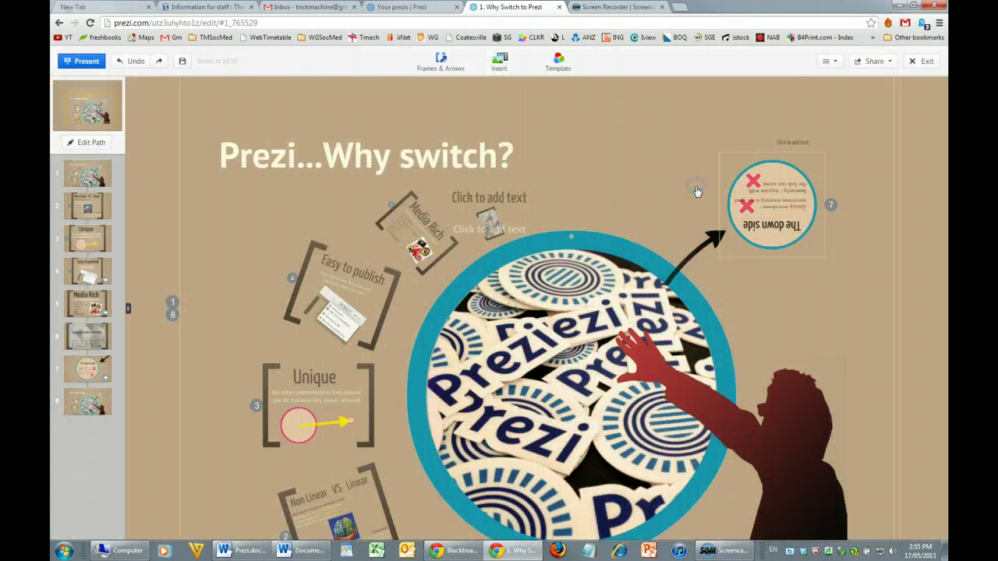
# - View the YouTube video insertion dialog and close it without adding a link
pyautogui.click(504, 61)
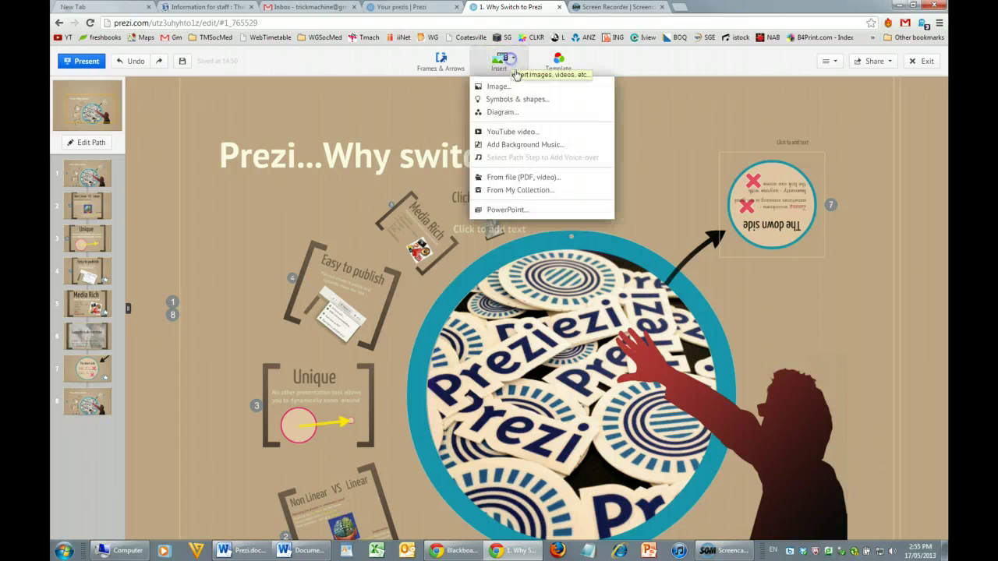
pyautogui.click(526, 132)
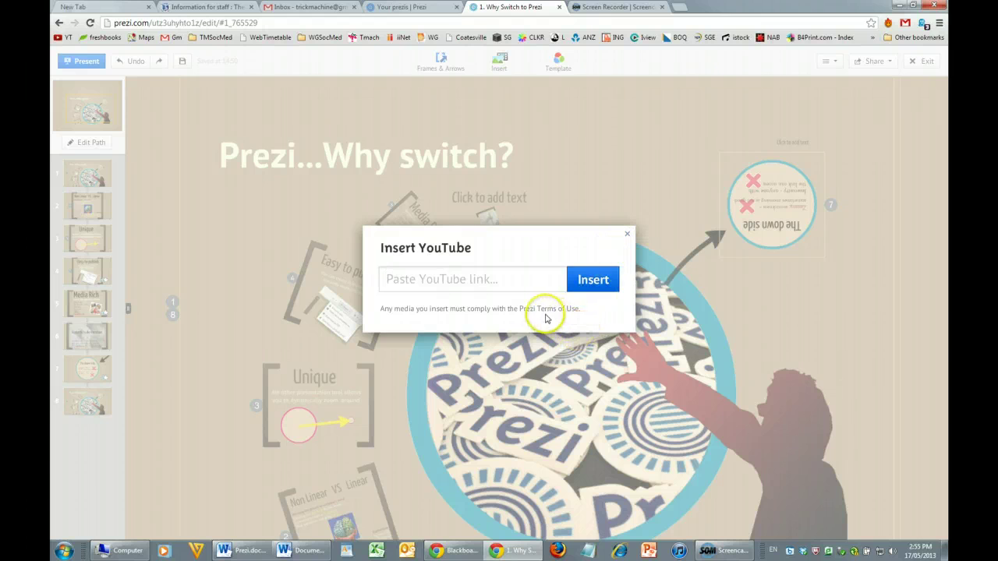
pyautogui.click(628, 235)
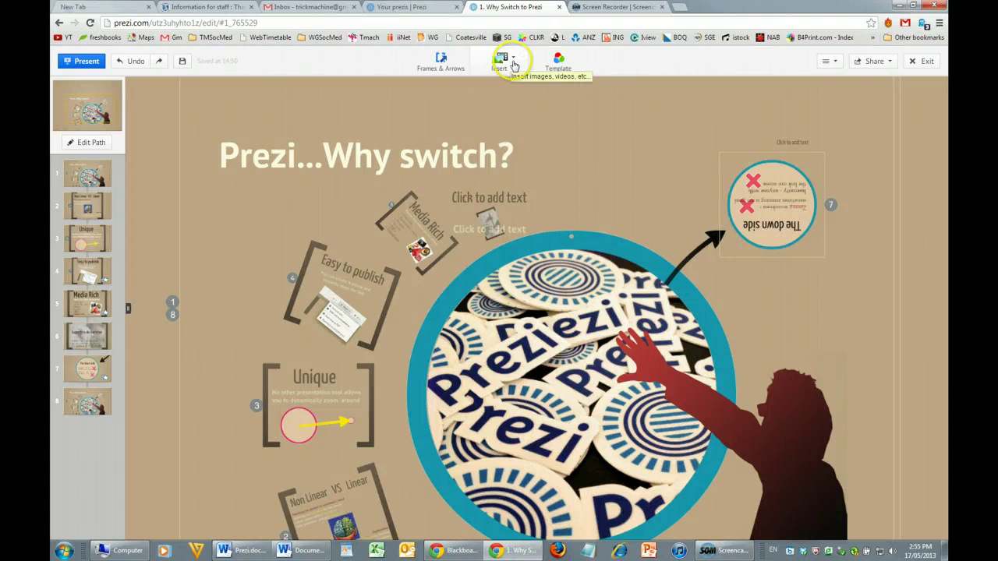
# - Examine the remaining insert options, including My Collection and PowerPoint import
pyautogui.click(514, 67)
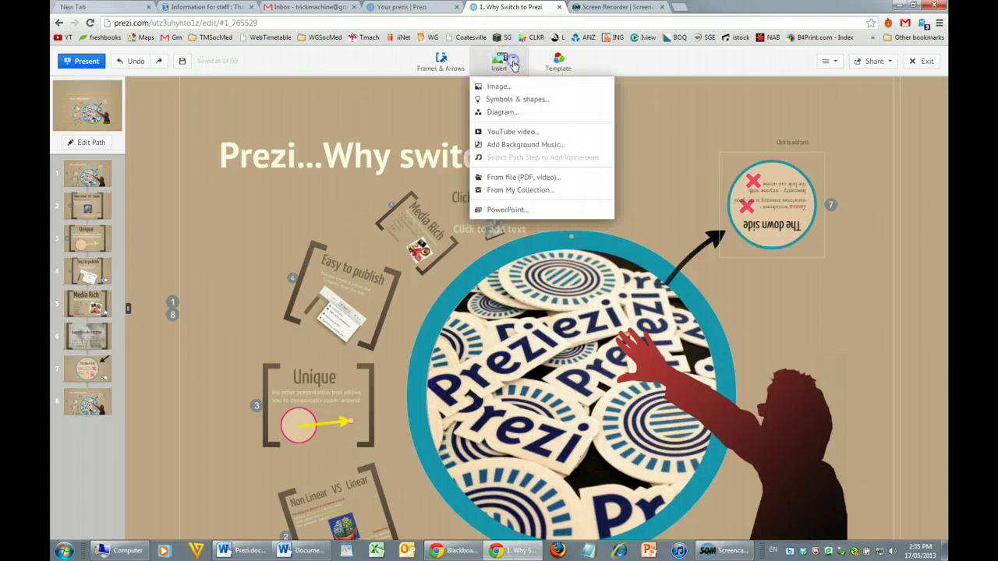
pyautogui.click(514, 214)
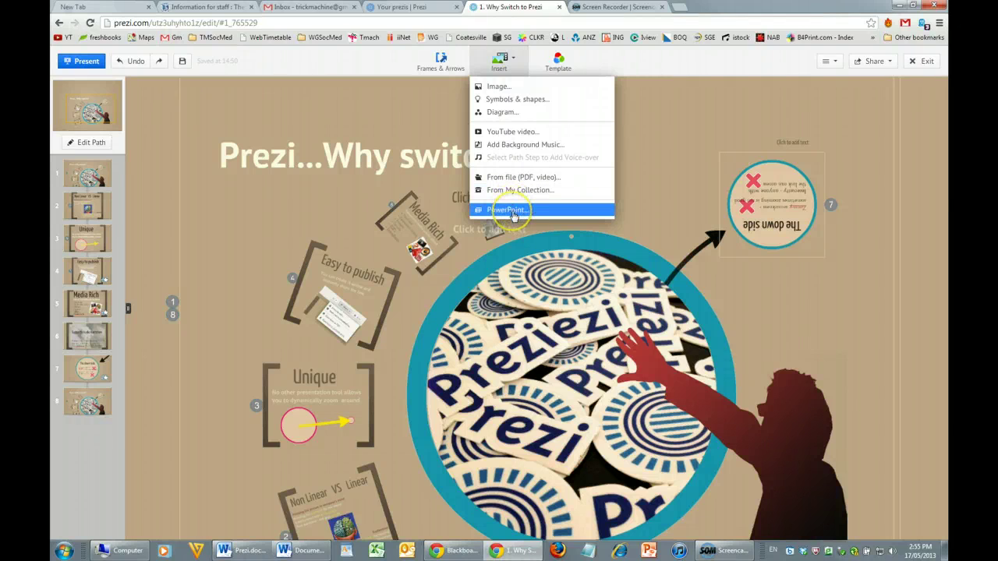
pyautogui.click(522, 189)
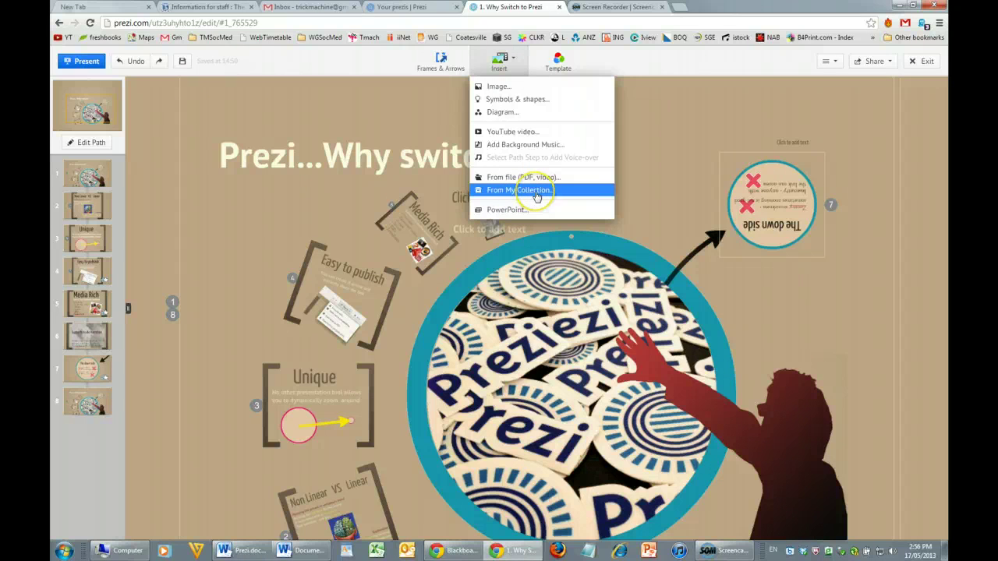
pyautogui.click(528, 212)
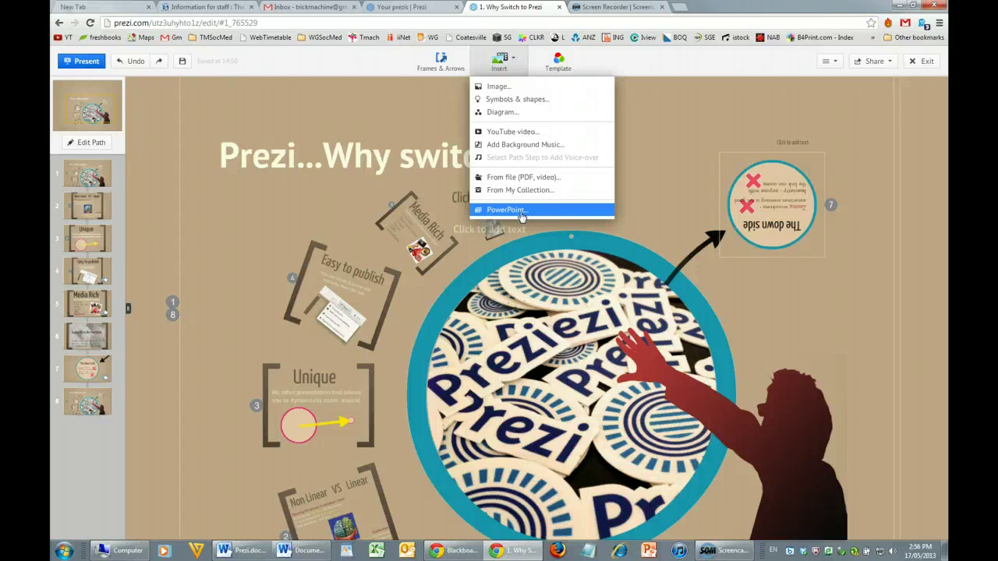
# - Select path step 1 and check the option to add a voice-over to it
pyautogui.click(417, 265)
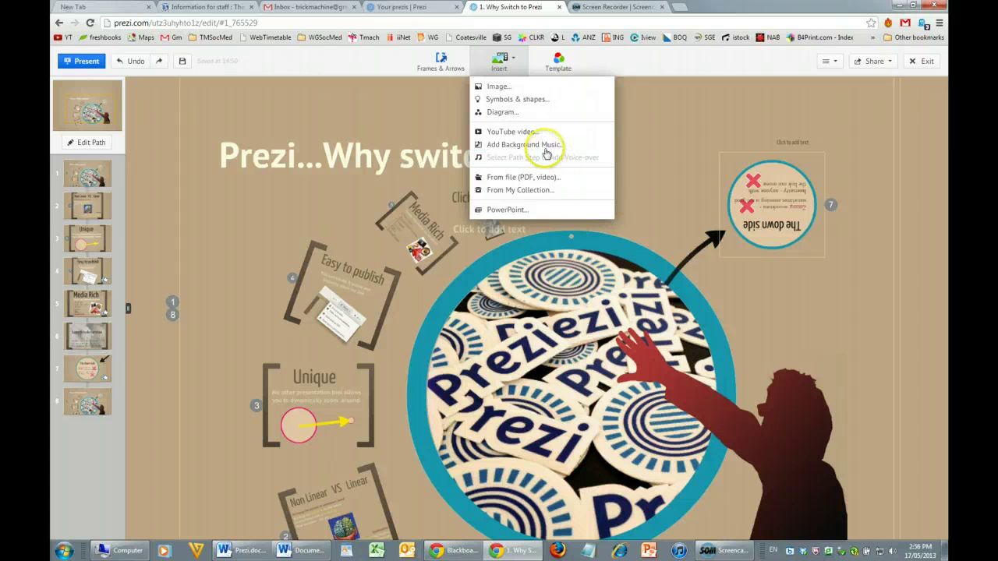
pyautogui.click(94, 174)
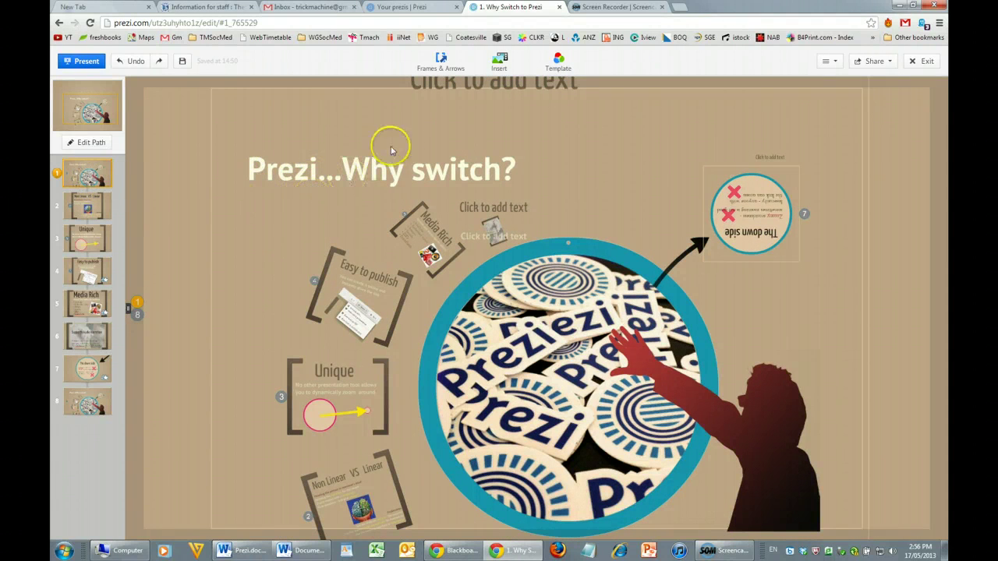
pyautogui.click(499, 62)
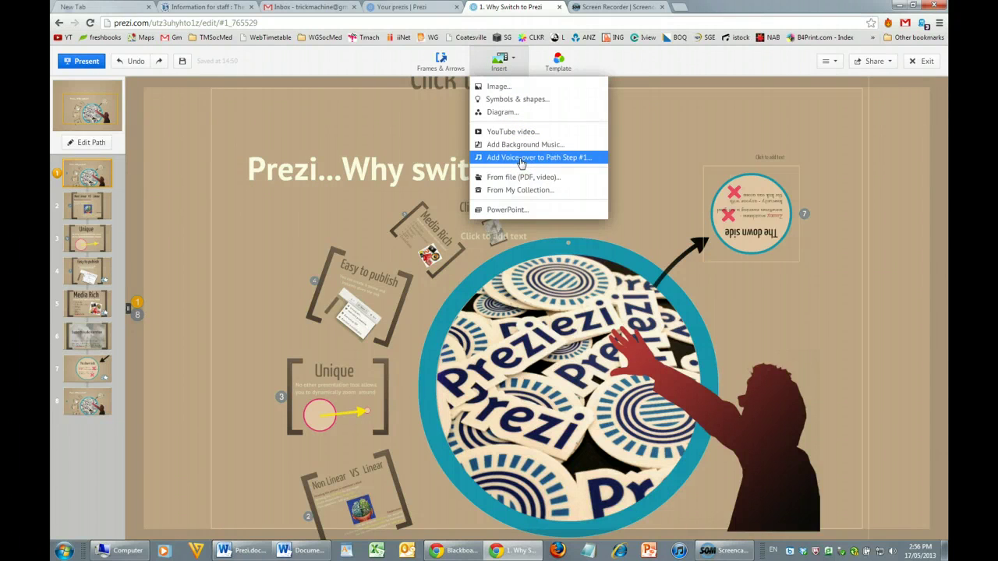
# - View the available templates and themes, keeping the current theme
pyautogui.click(571, 65)
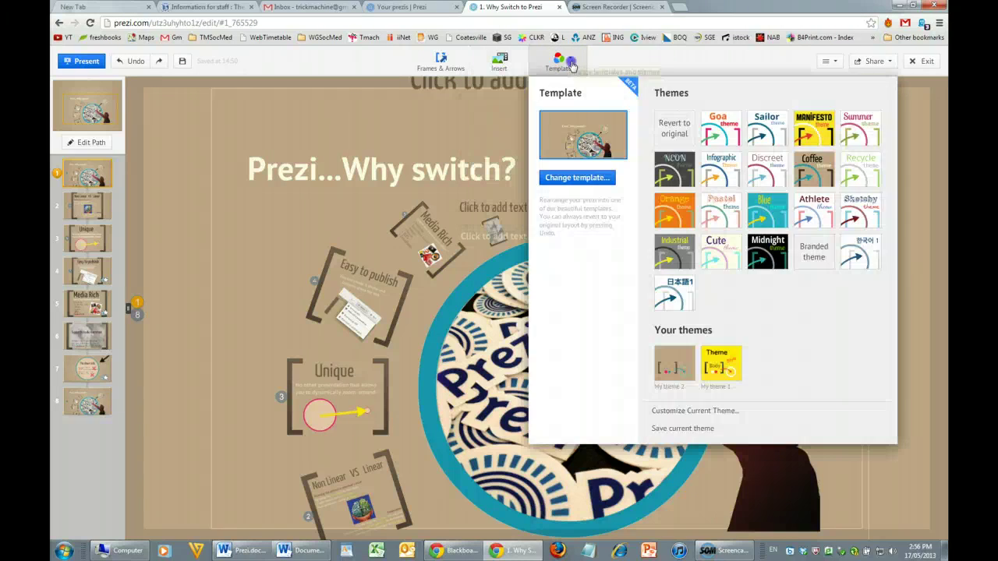
pyautogui.click(570, 64)
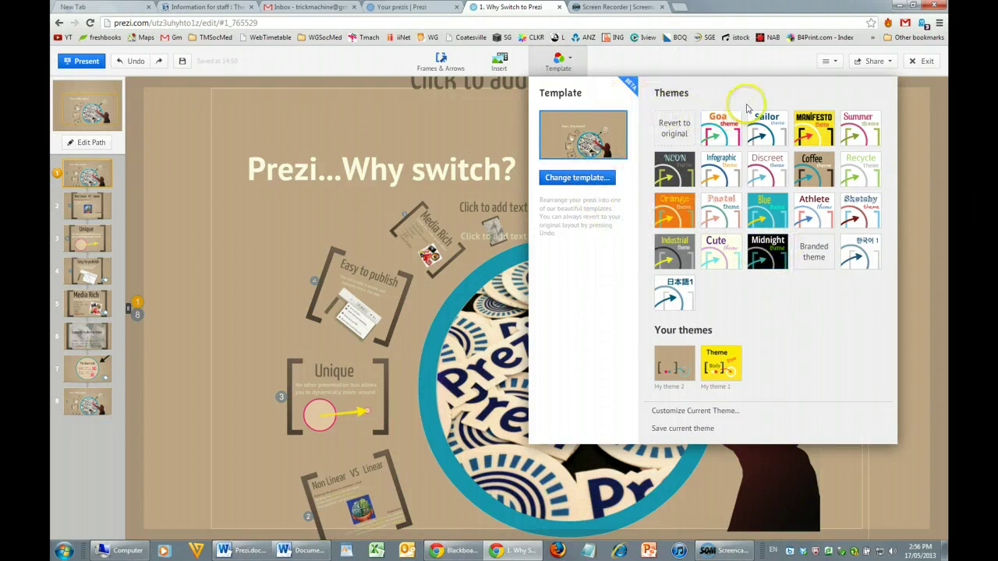
pyautogui.click(741, 64)
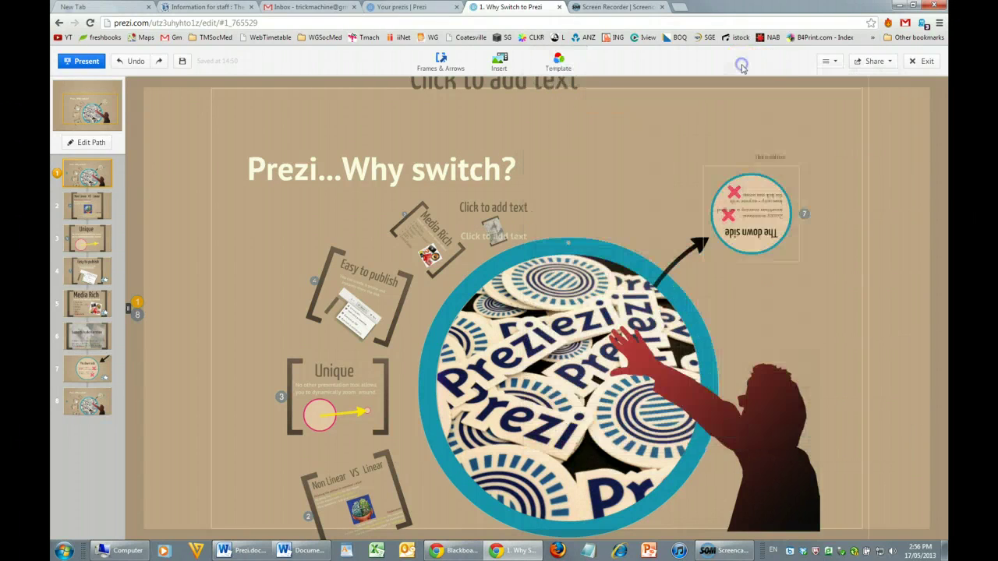
# - Examine the help and screen-ratio options, and the sharing options for inviting editors, presenting online and downloading
pyautogui.click(837, 62)
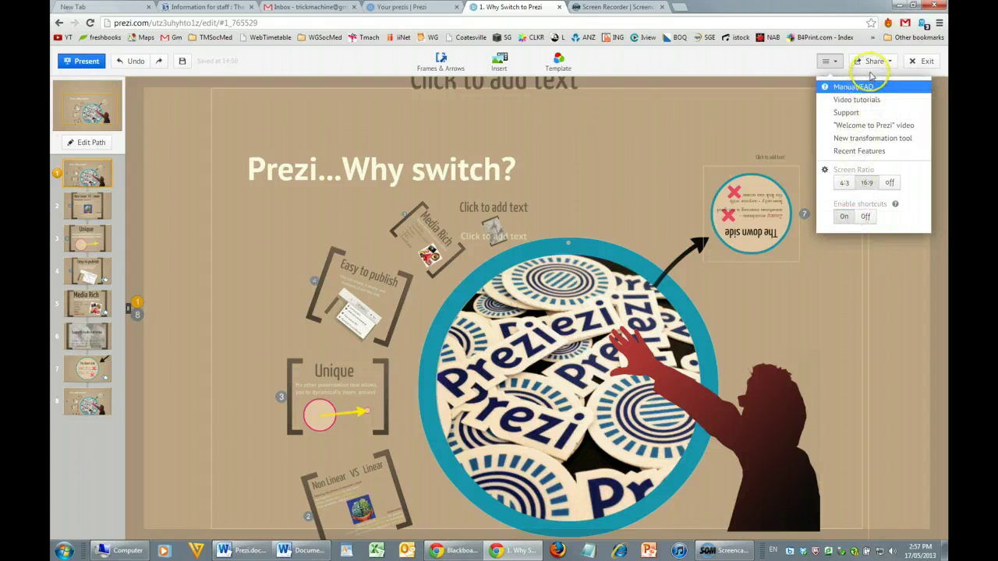
pyautogui.click(782, 49)
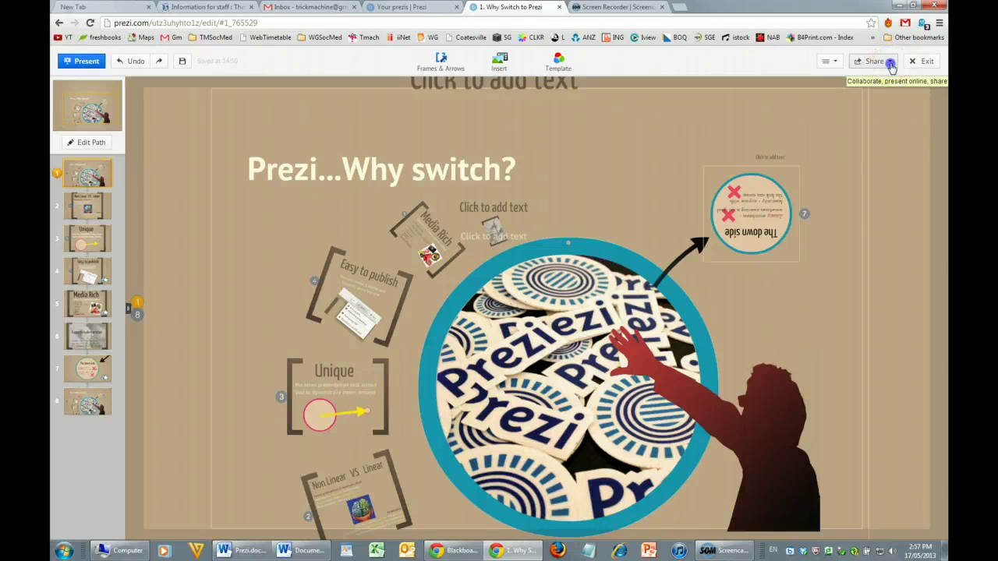
pyautogui.click(890, 68)
pyautogui.click(878, 86)
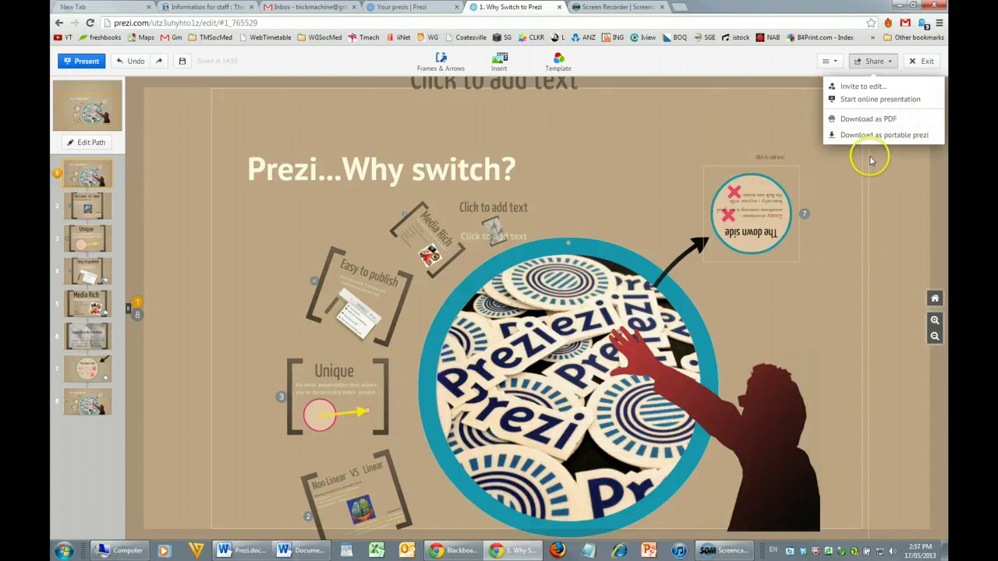
pyautogui.click(885, 123)
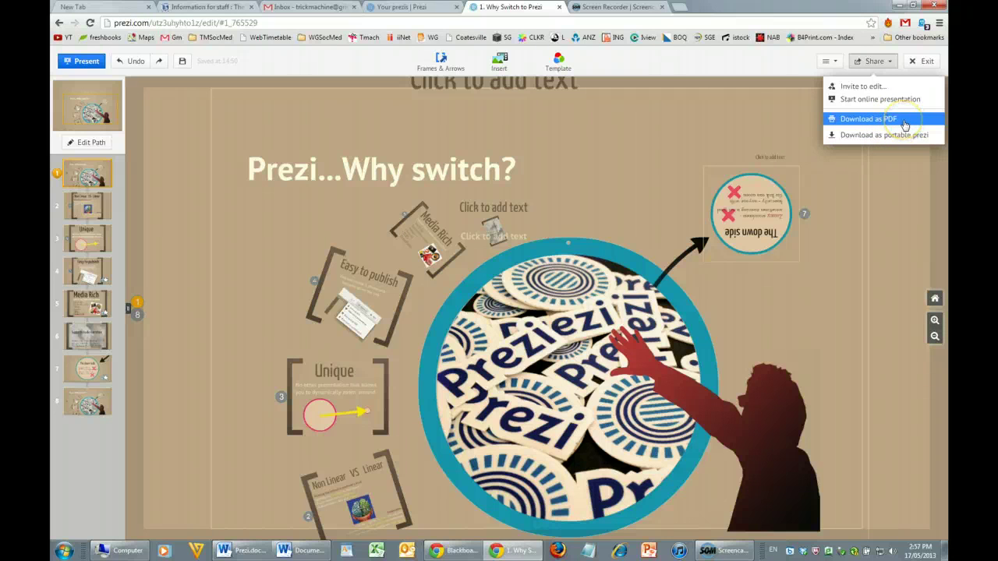
pyautogui.click(803, 64)
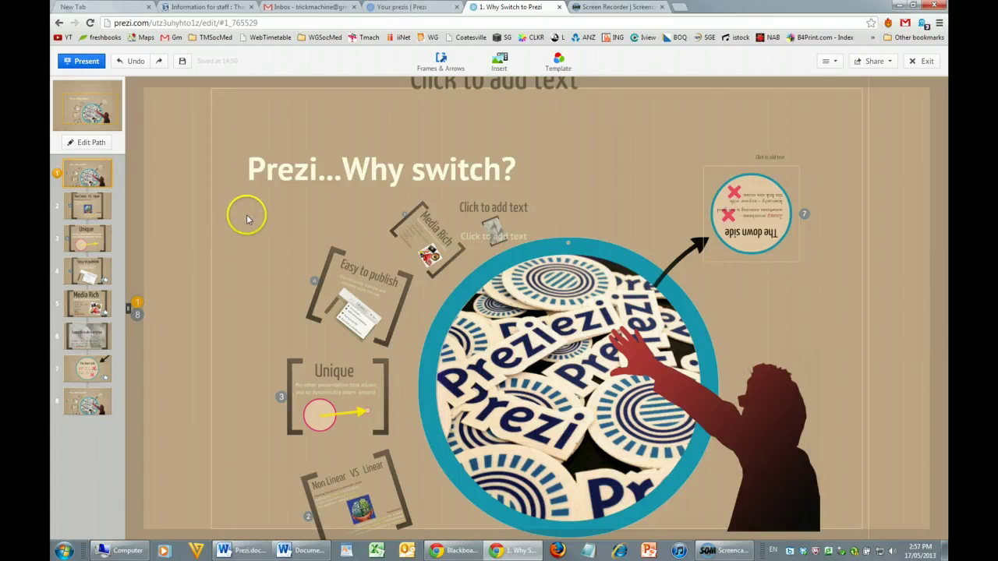
# - Start editing the presentation path and go to step 7, "The down side"
pyautogui.click(92, 145)
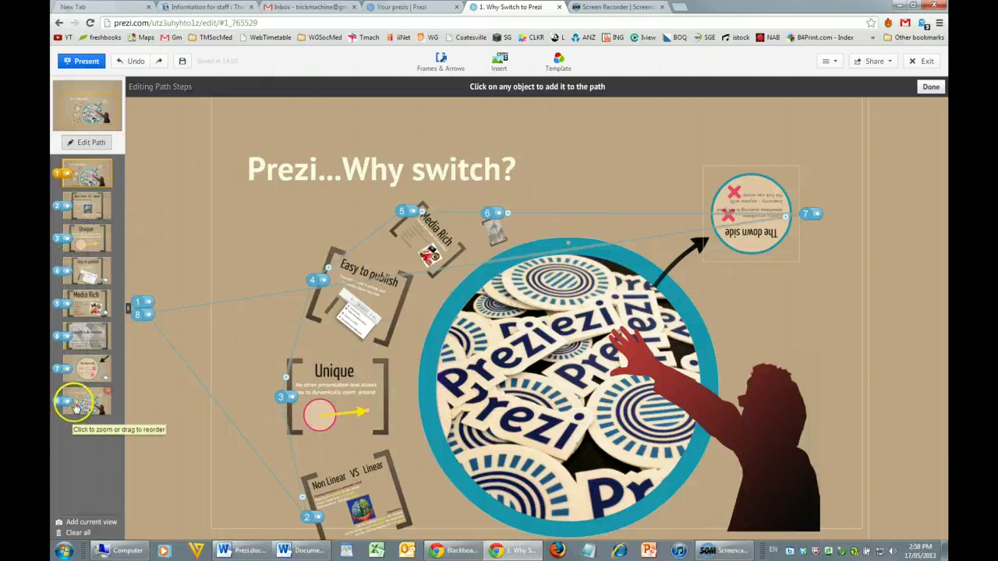
pyautogui.click(89, 368)
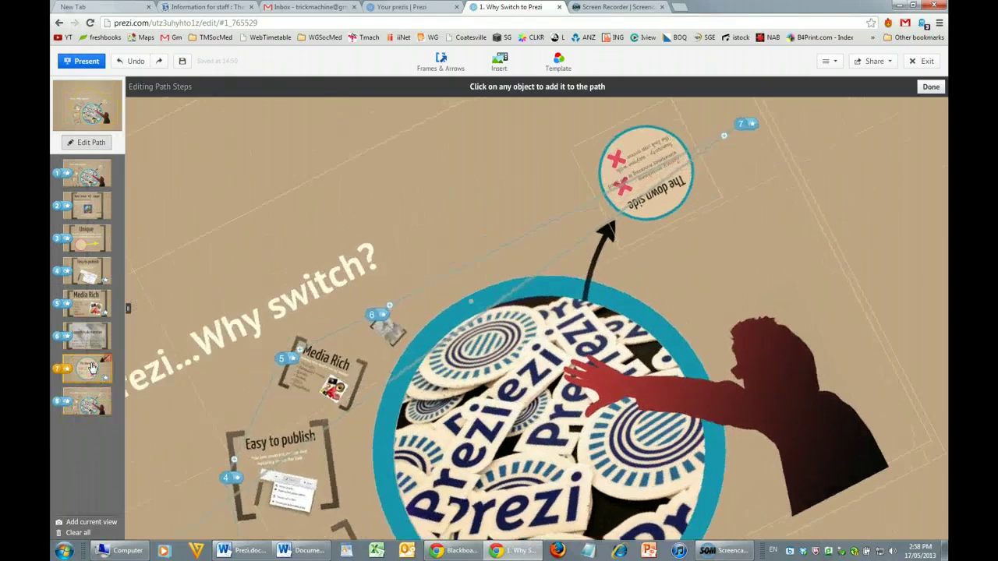
pyautogui.moveTo(91, 367); pyautogui.dragTo(67, 374)
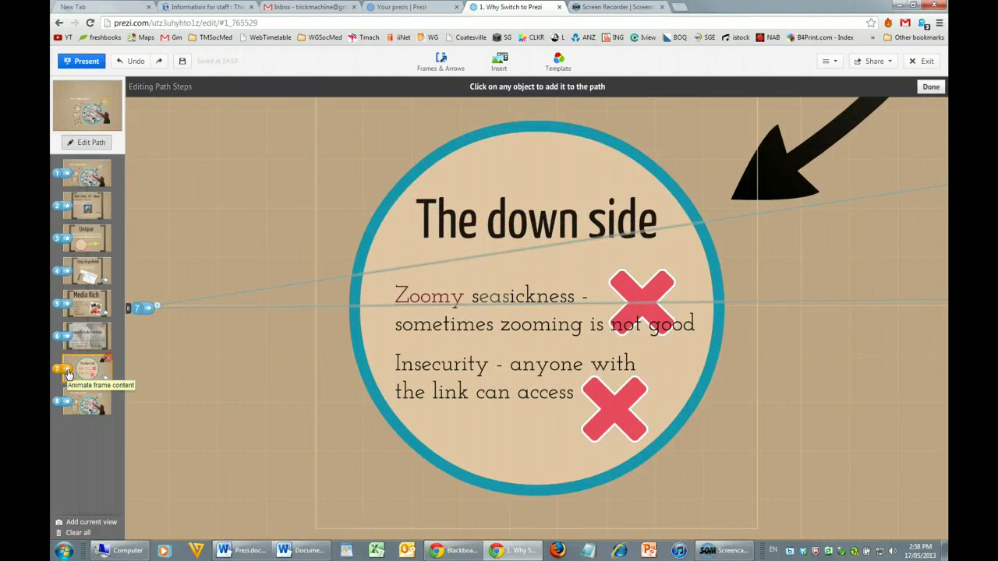
# - Open the frame animation of path step 7, check its fade-in effects, and finish editing the path
pyautogui.click(68, 374)
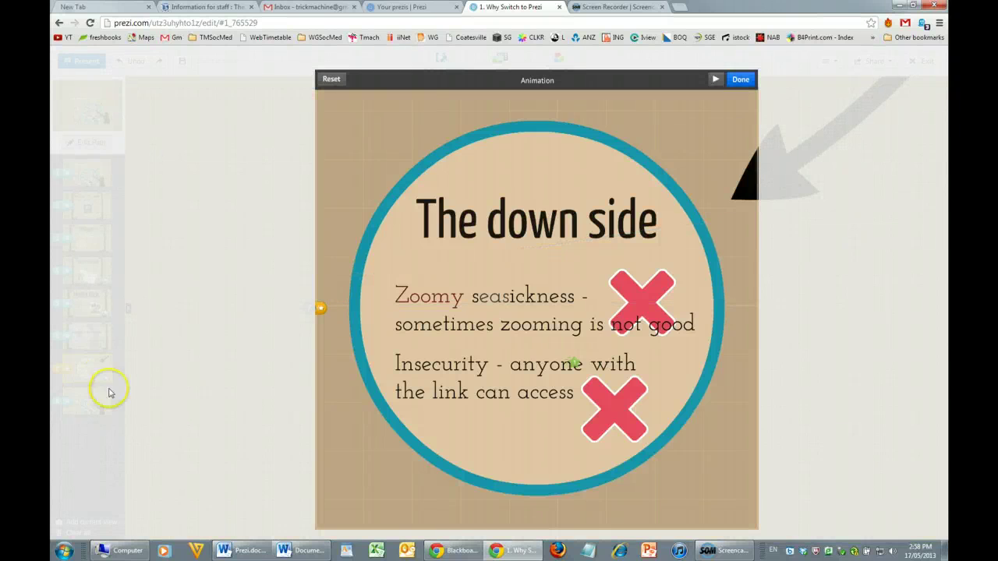
pyautogui.click(574, 364)
pyautogui.click(574, 364)
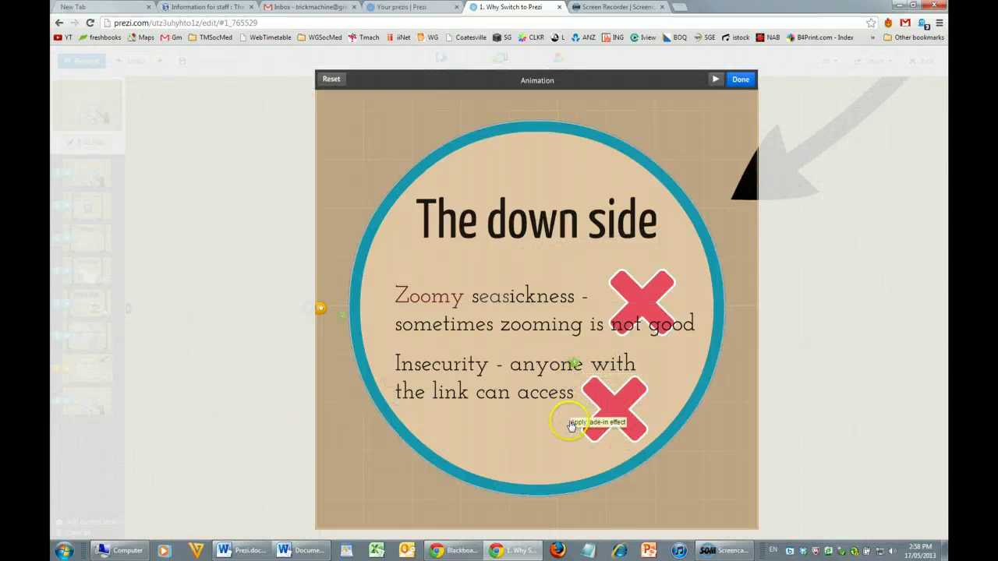
pyautogui.click(575, 364)
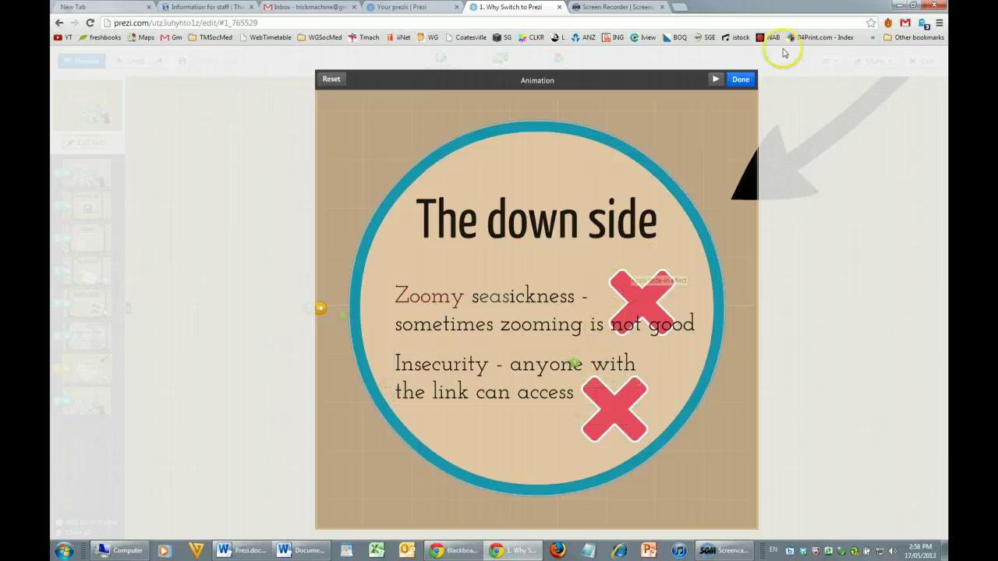
pyautogui.click(741, 80)
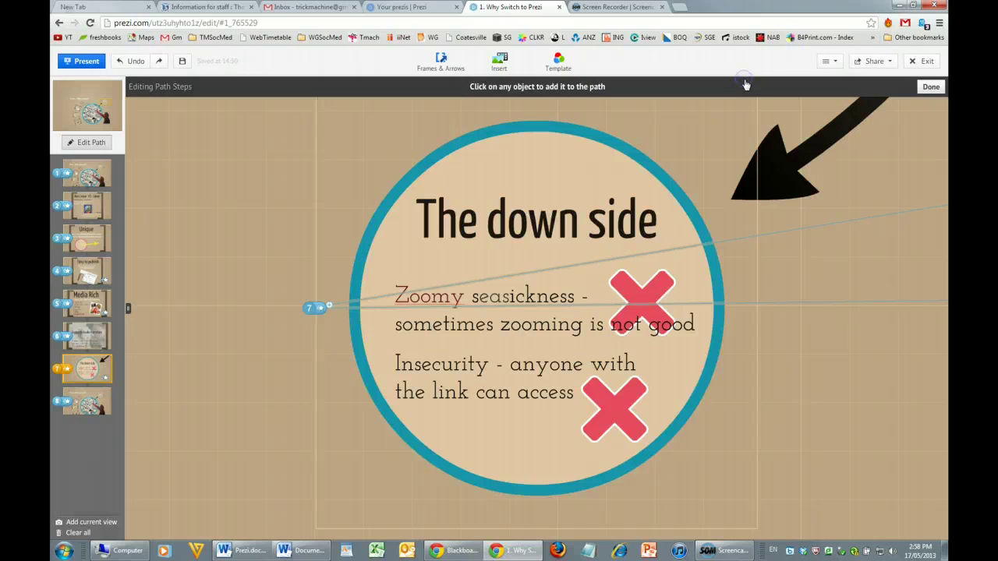
pyautogui.click(931, 86)
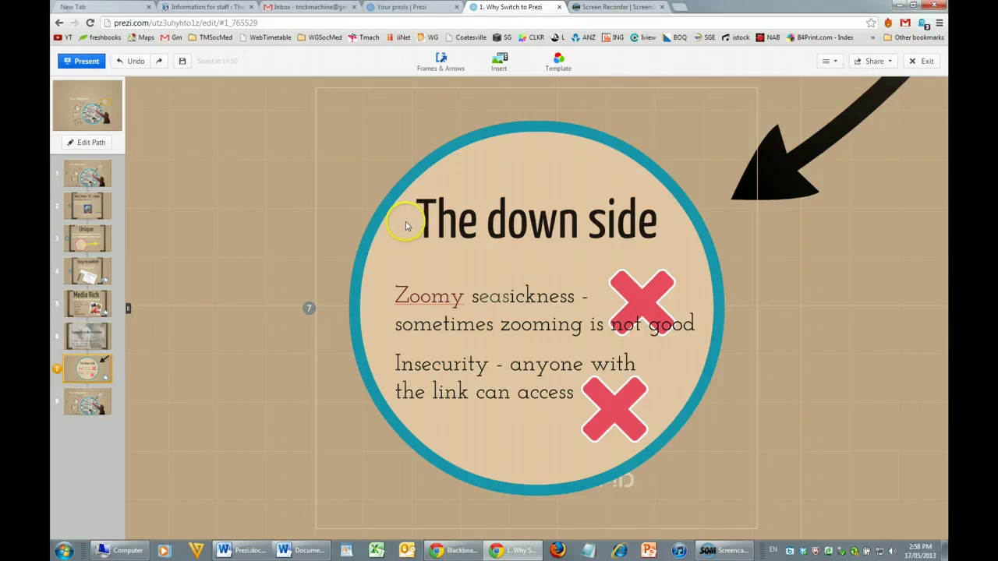
# - View path steps 3, 1 and 6 of the presentation, ending on "Supports Audio Narration"
pyautogui.click(90, 240)
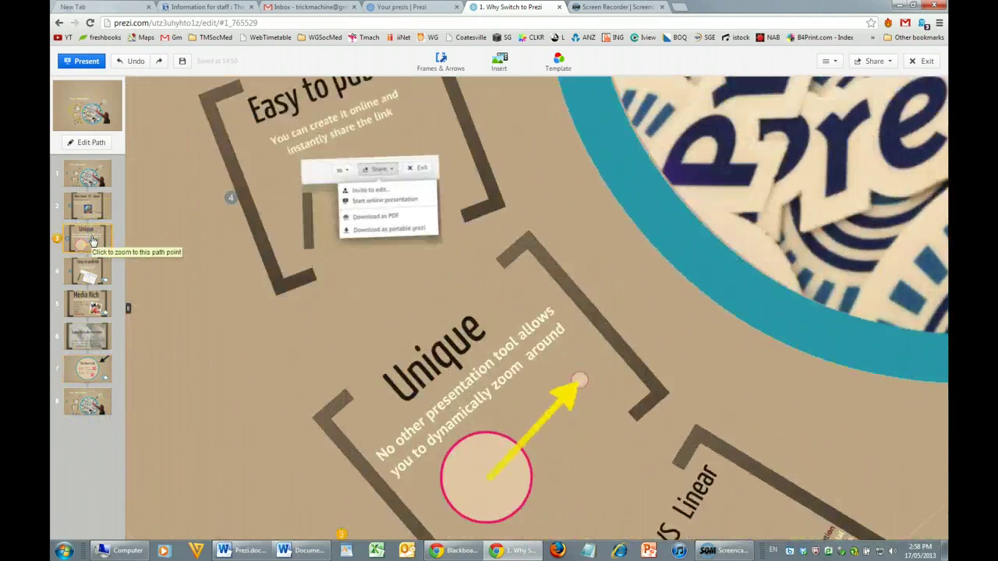
pyautogui.click(88, 176)
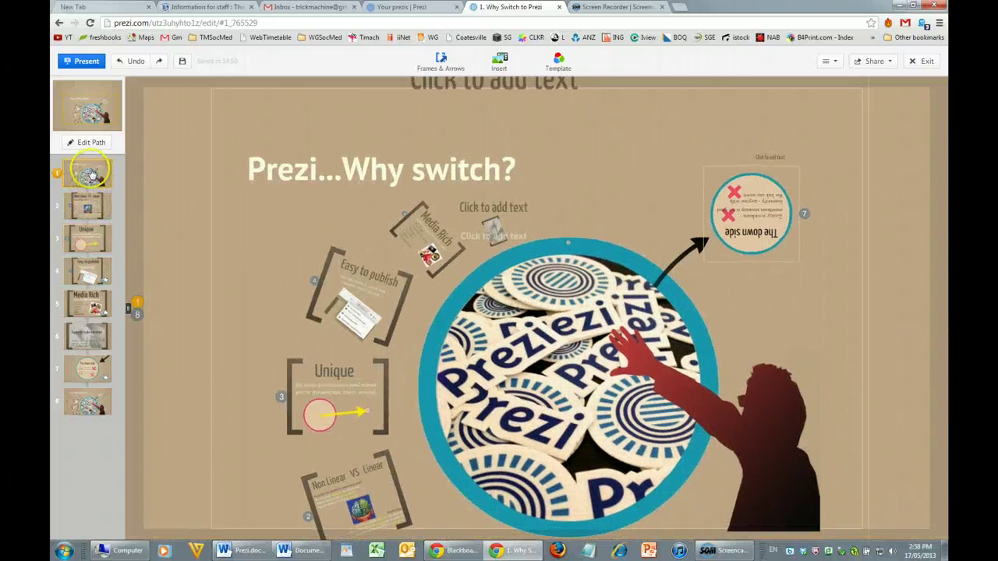
pyautogui.click(88, 333)
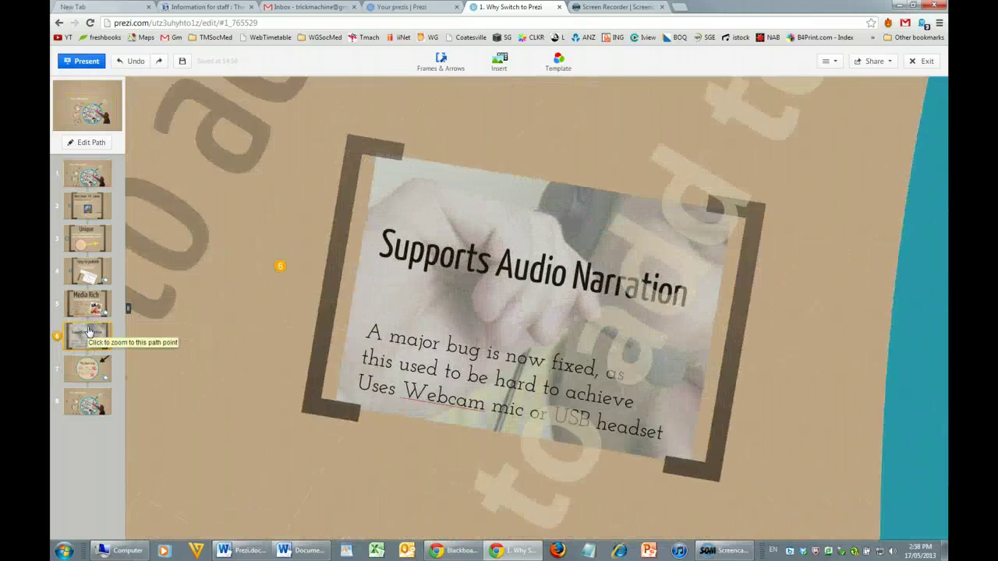
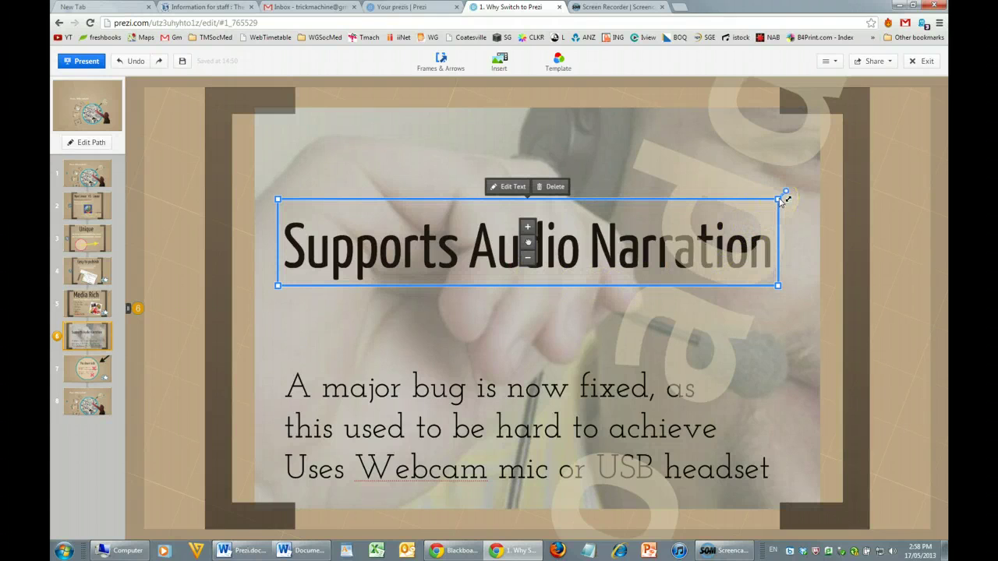
# - Slightly enlarge the "Supports Audio Narration" title, and check the text colour and alignment options for its word "Audio"
pyautogui.moveTo(782, 201)
pyautogui.mouseDown()
pyautogui.moveTo(795, 191)
pyautogui.moveTo(786, 197)
pyautogui.mouseUp()
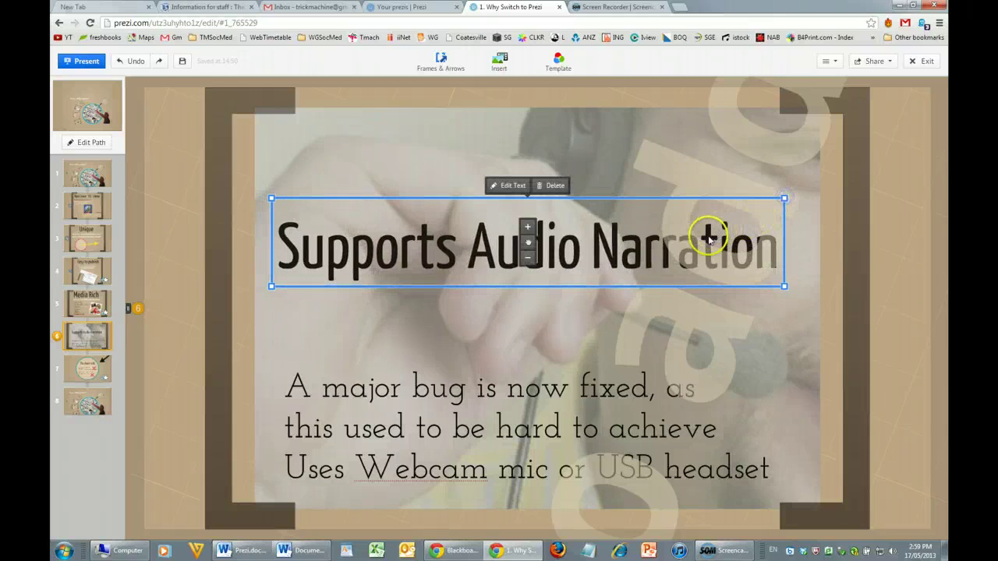
pyautogui.click(634, 262)
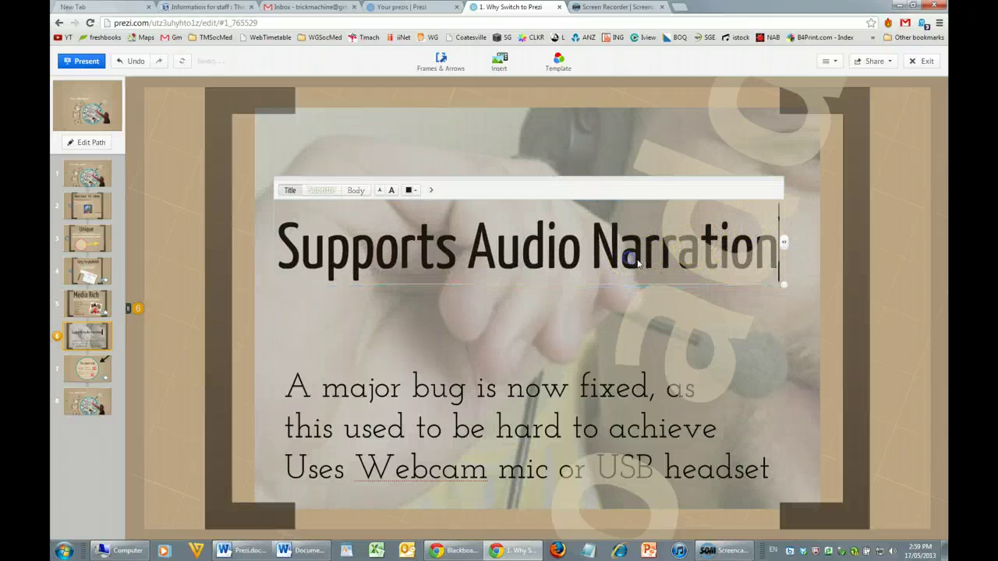
pyautogui.doubleClick(507, 251)
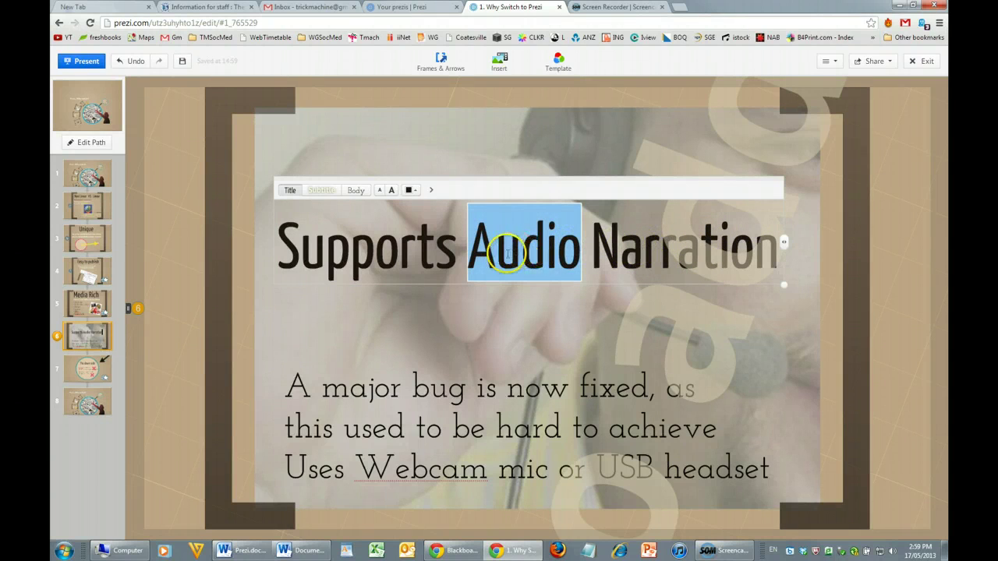
pyautogui.click(418, 190)
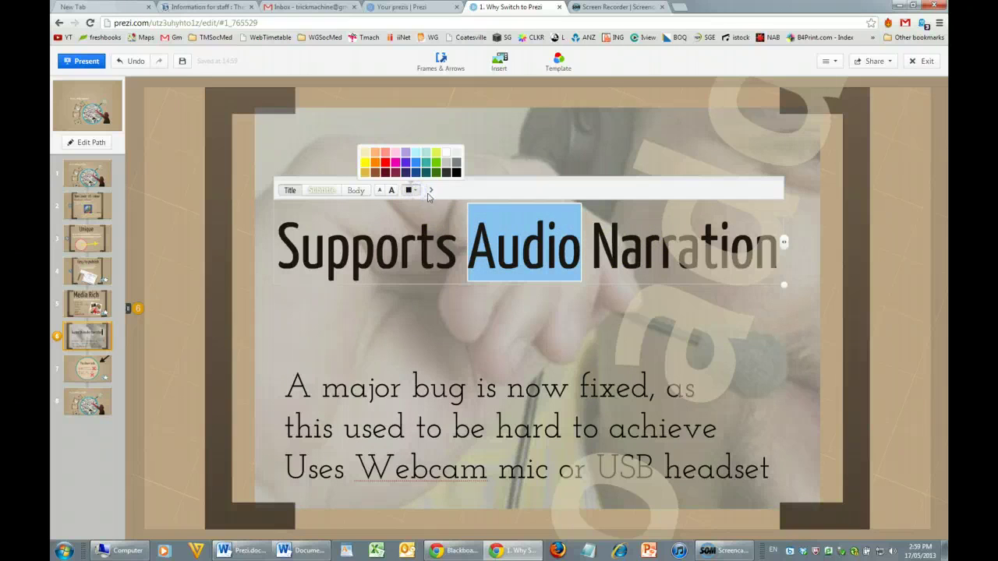
pyautogui.click(429, 190)
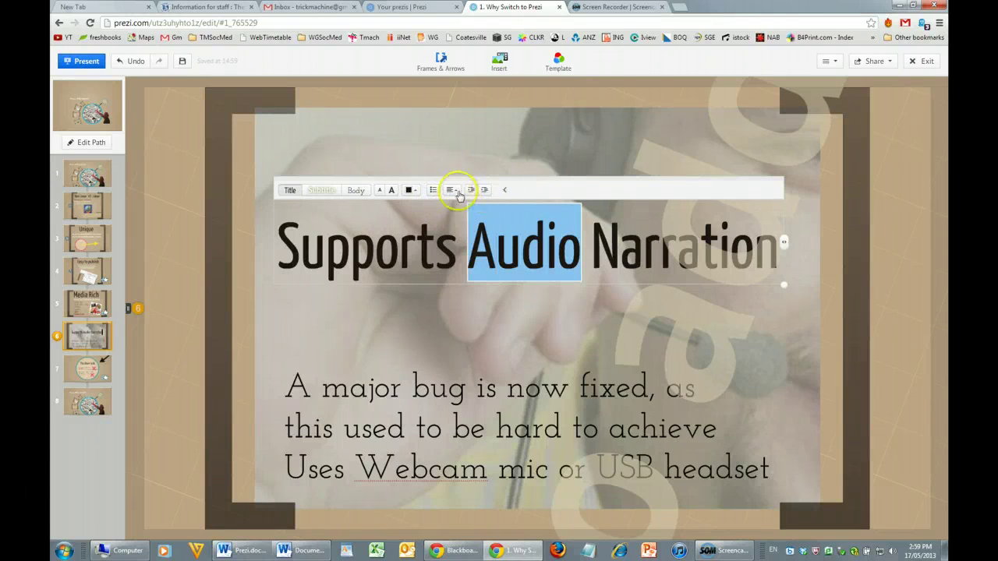
pyautogui.click(457, 193)
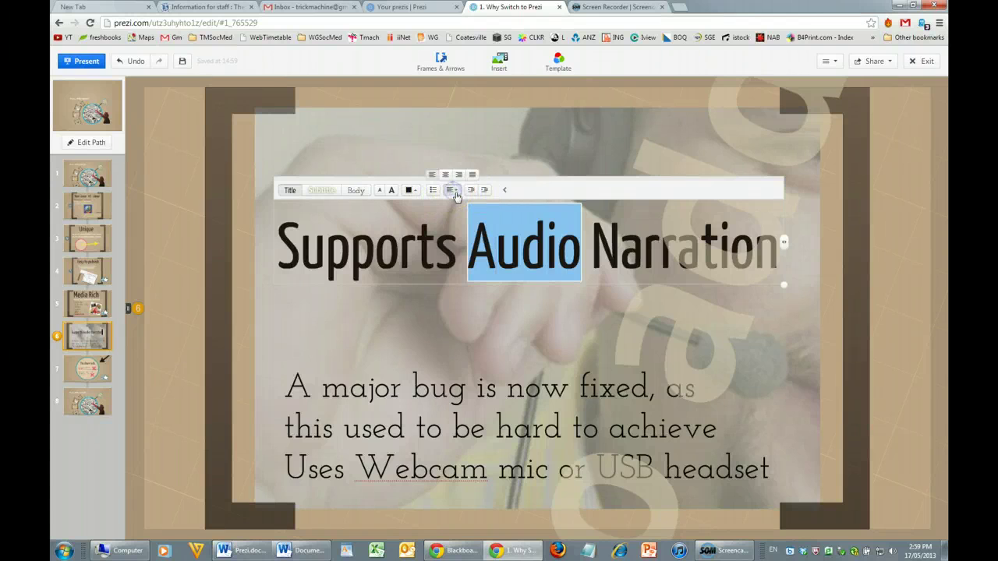
pyautogui.click(446, 178)
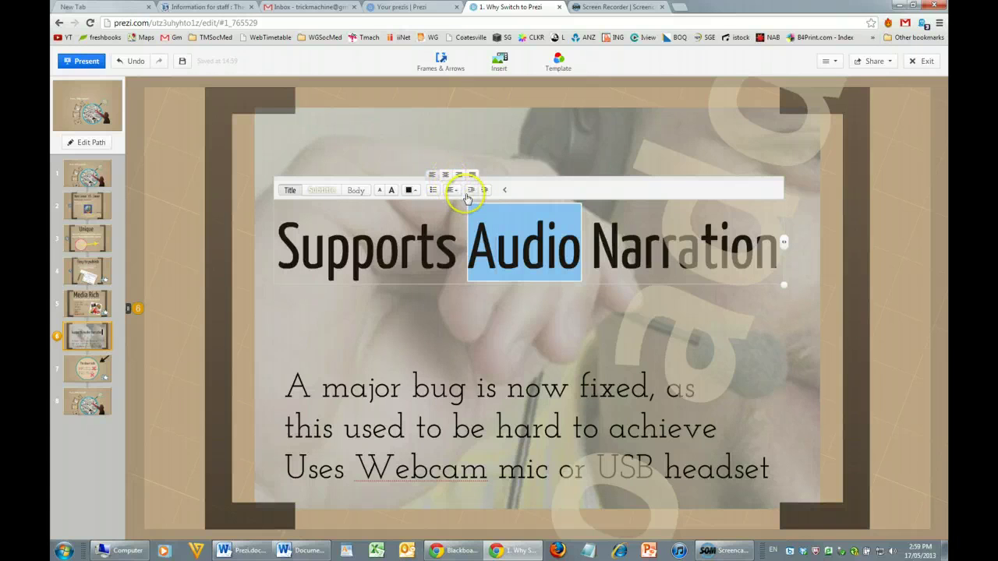
pyautogui.click(792, 288)
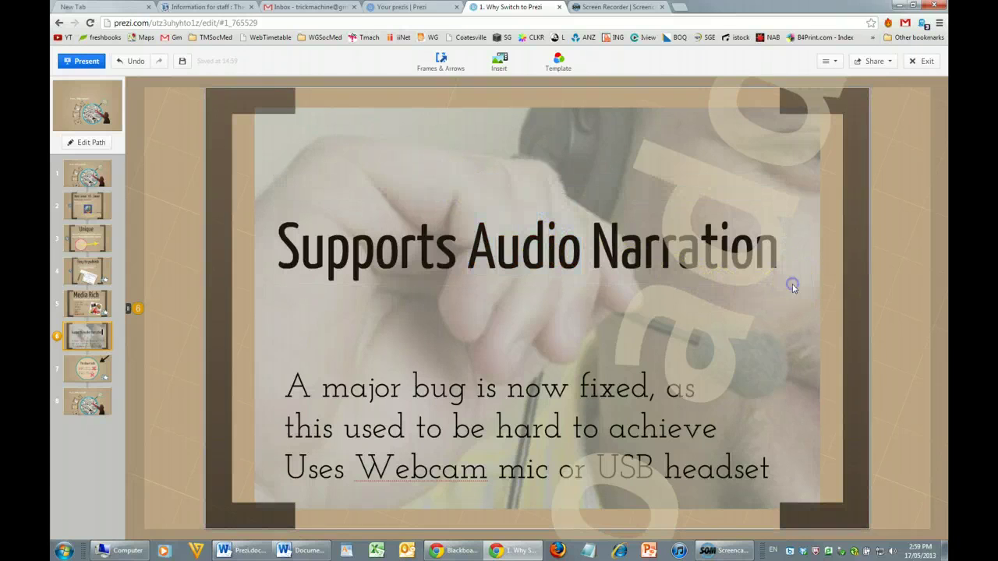
# - Check the frame shape options of the bracket frame around "Supports Audio Narration", keeping the bracket, and zoom to the frame
pyautogui.click(852, 205)
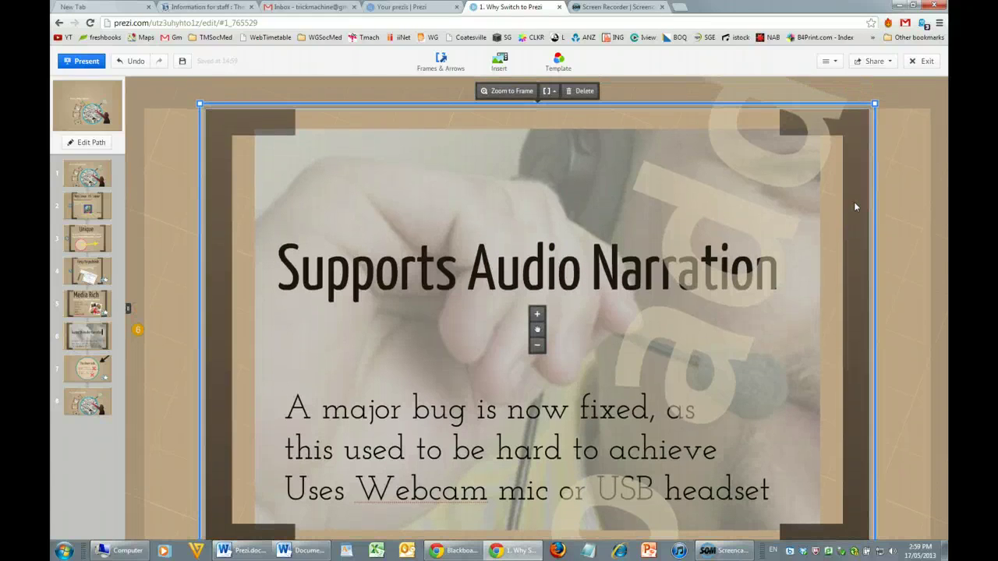
pyautogui.click(548, 91)
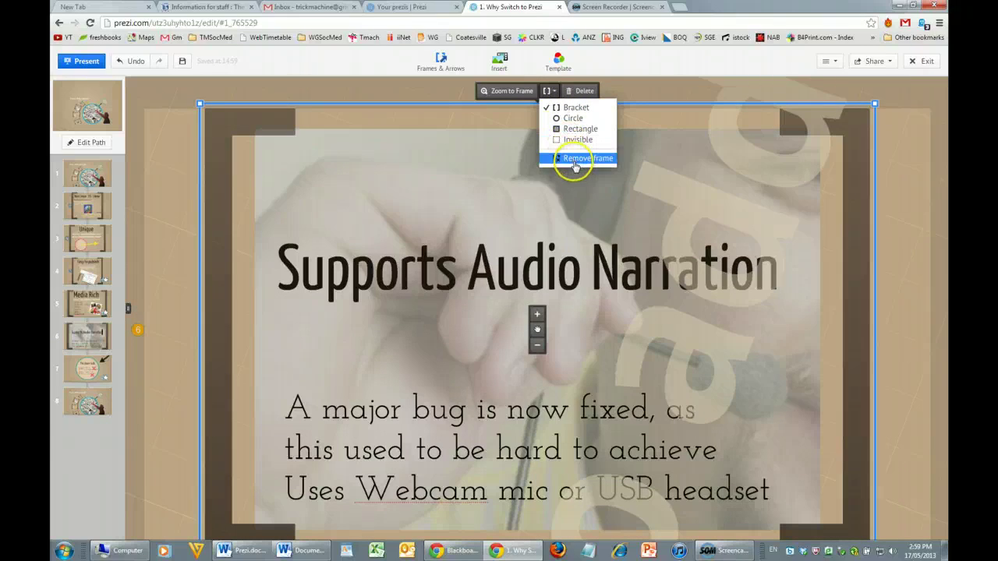
pyautogui.click(520, 93)
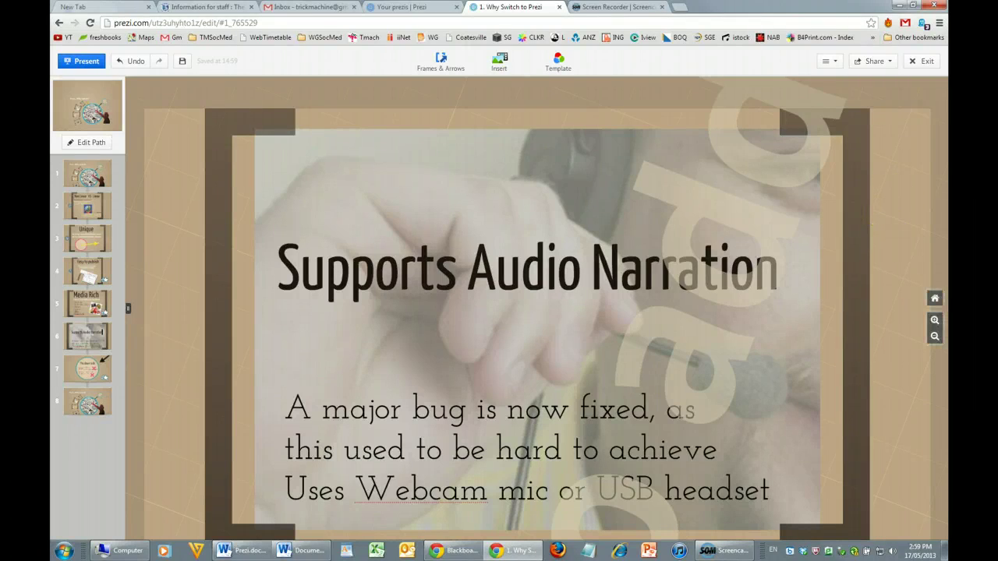
# - Enlarge the "Supports Audio Narration" title by one increment and shrink it back by one increment
pyautogui.click(528, 257)
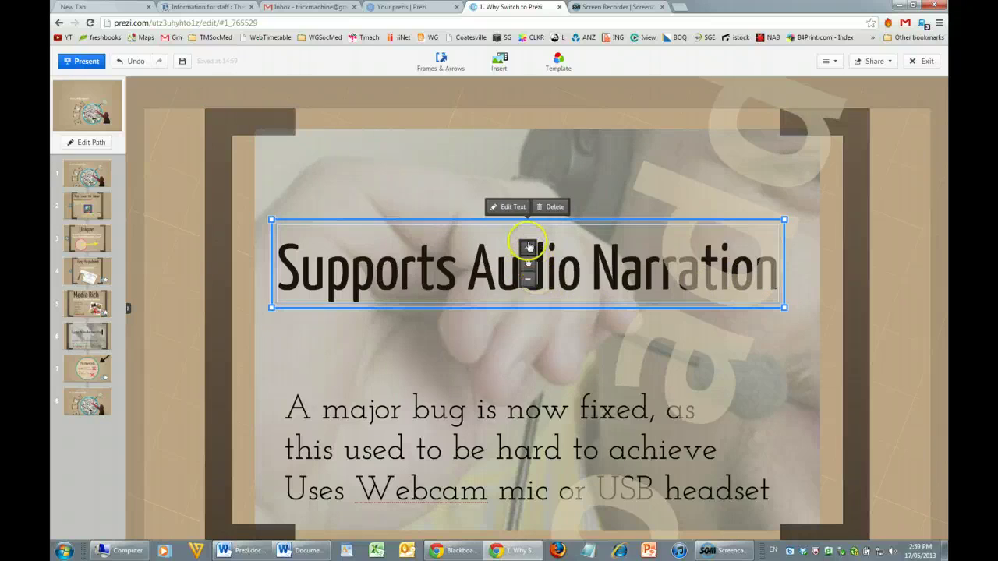
pyautogui.click(529, 250)
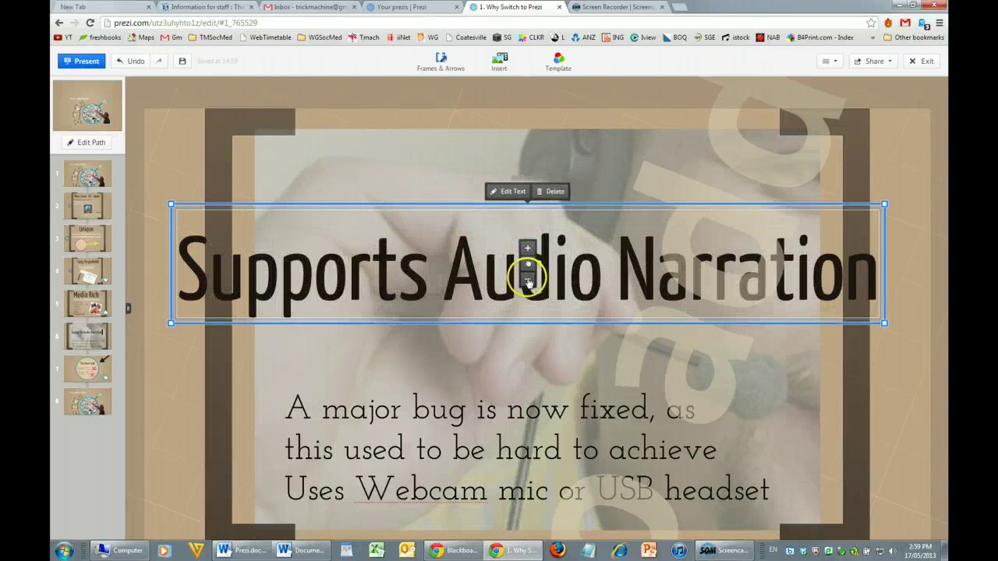
pyautogui.click(529, 280)
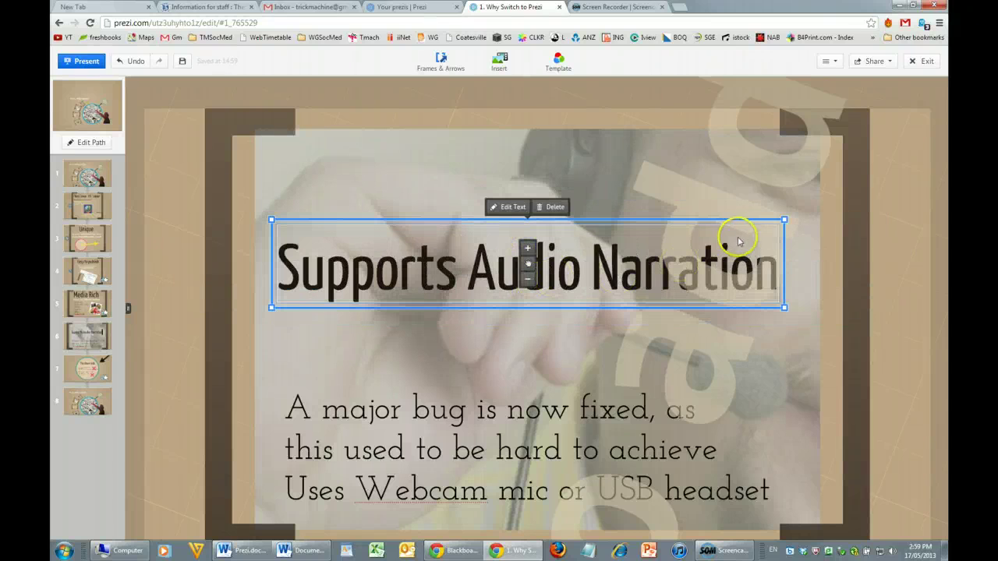
# - Resize the "Supports Audio Narration" title to be slightly larger and move it a little to the right within its frame
pyautogui.moveTo(785, 220); pyautogui.dragTo(764, 229)
pyautogui.click(545, 265)
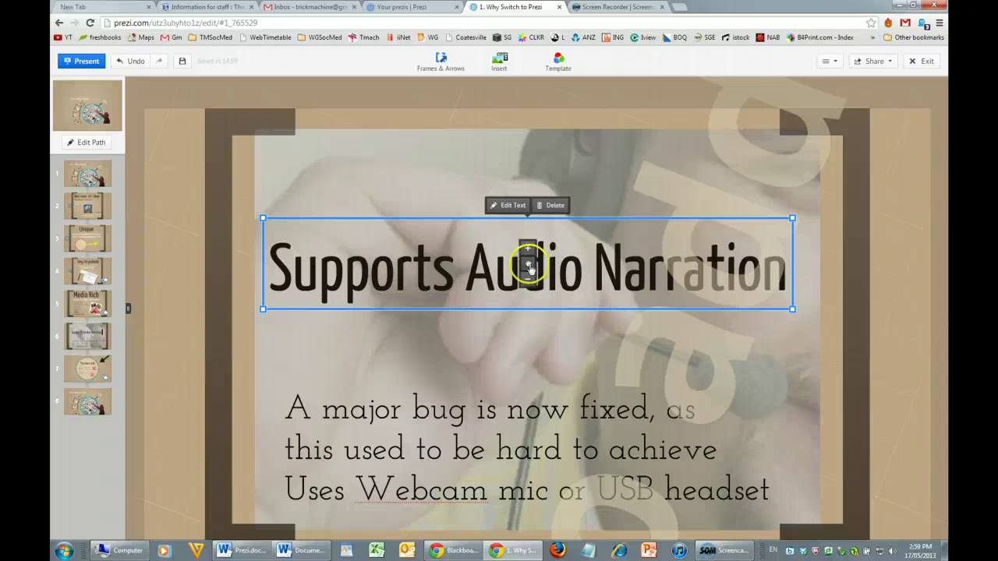
pyautogui.moveTo(527, 265); pyautogui.dragTo(551, 266)
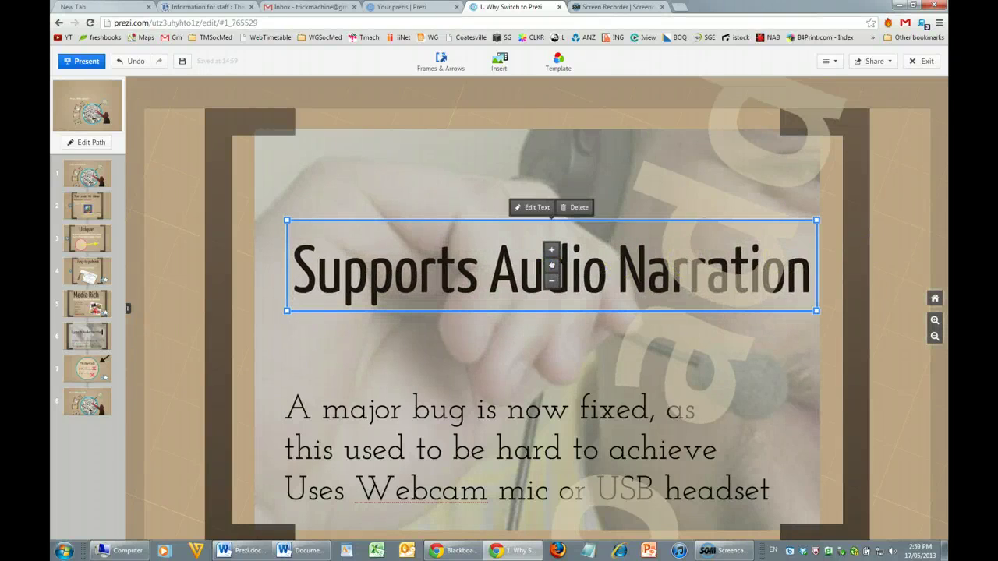
# - Zoom the canvas in and out around the title, and return to the overview of the whole presentation
pyautogui.click(934, 321)
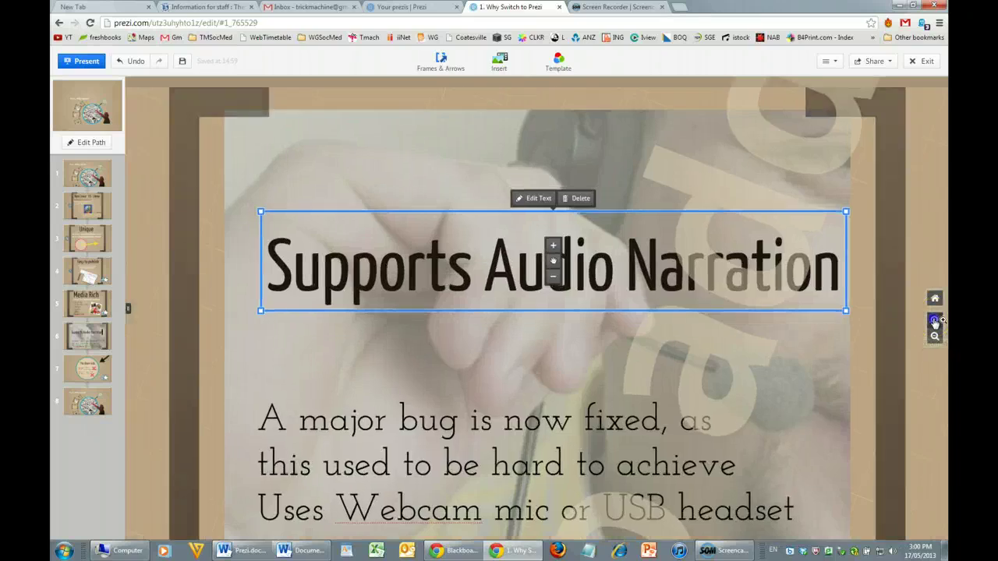
pyautogui.click(935, 336)
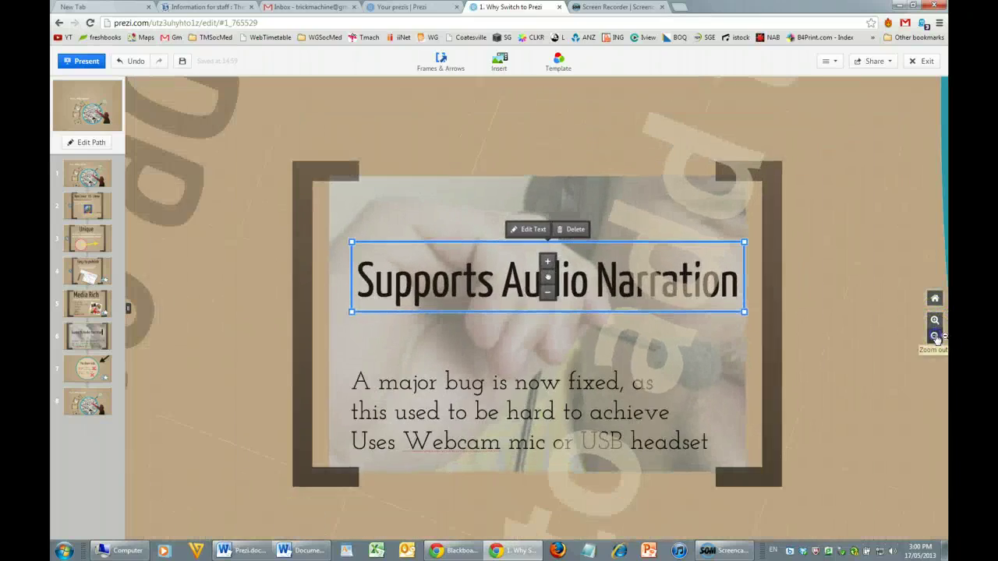
pyautogui.click(935, 299)
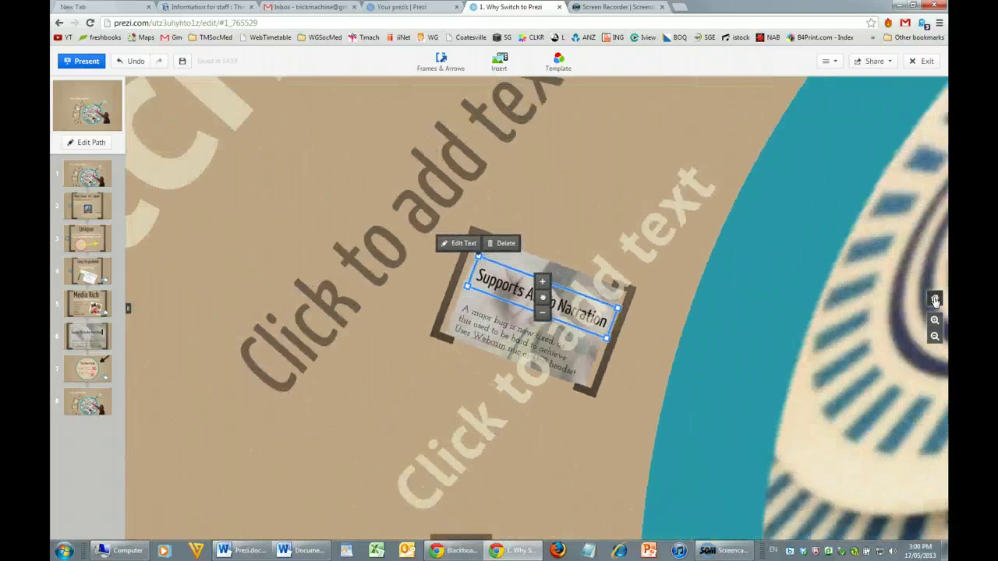